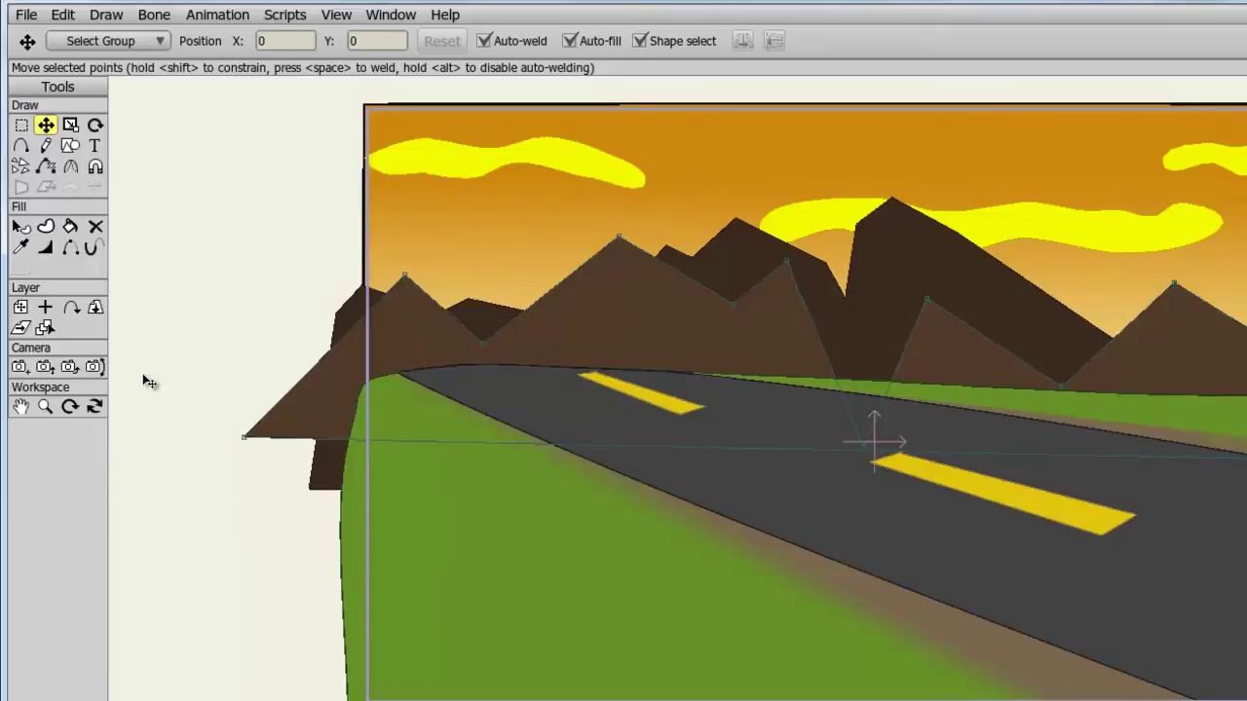
Track the camera to about X 0.17, Y 0.05, and zoom it in to about 36.24.
click(17, 369)
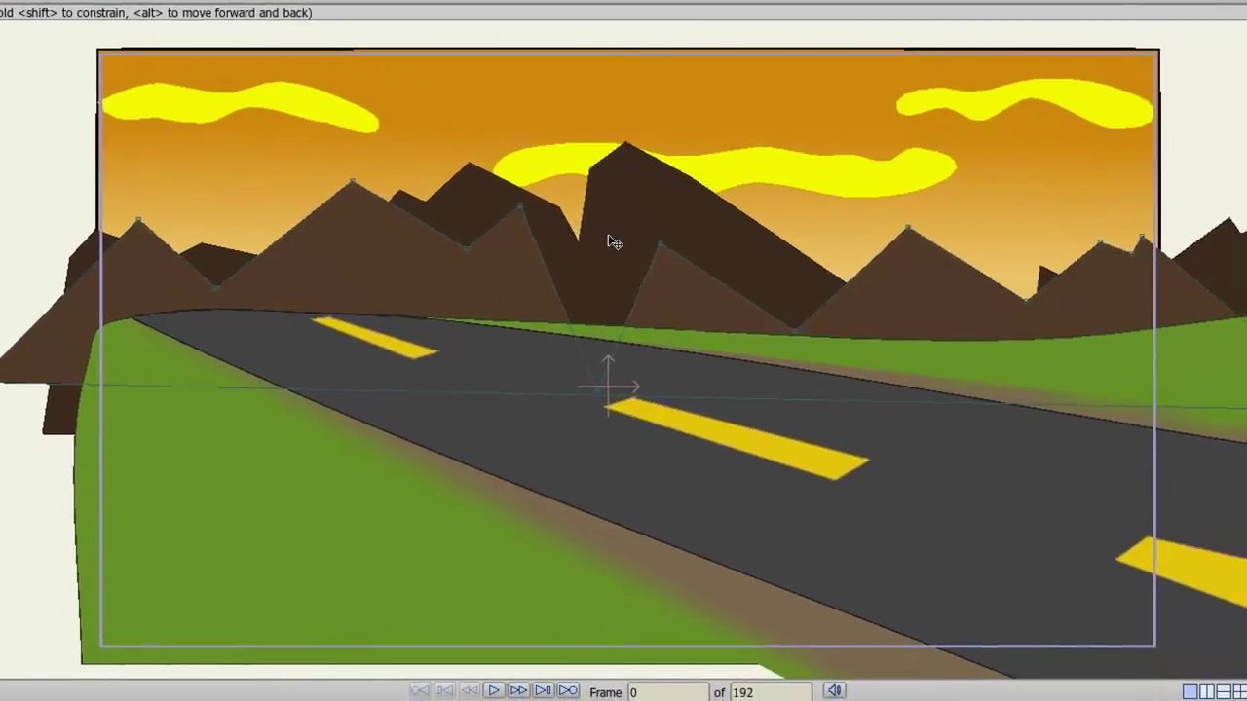
drag(613, 241, 559, 256)
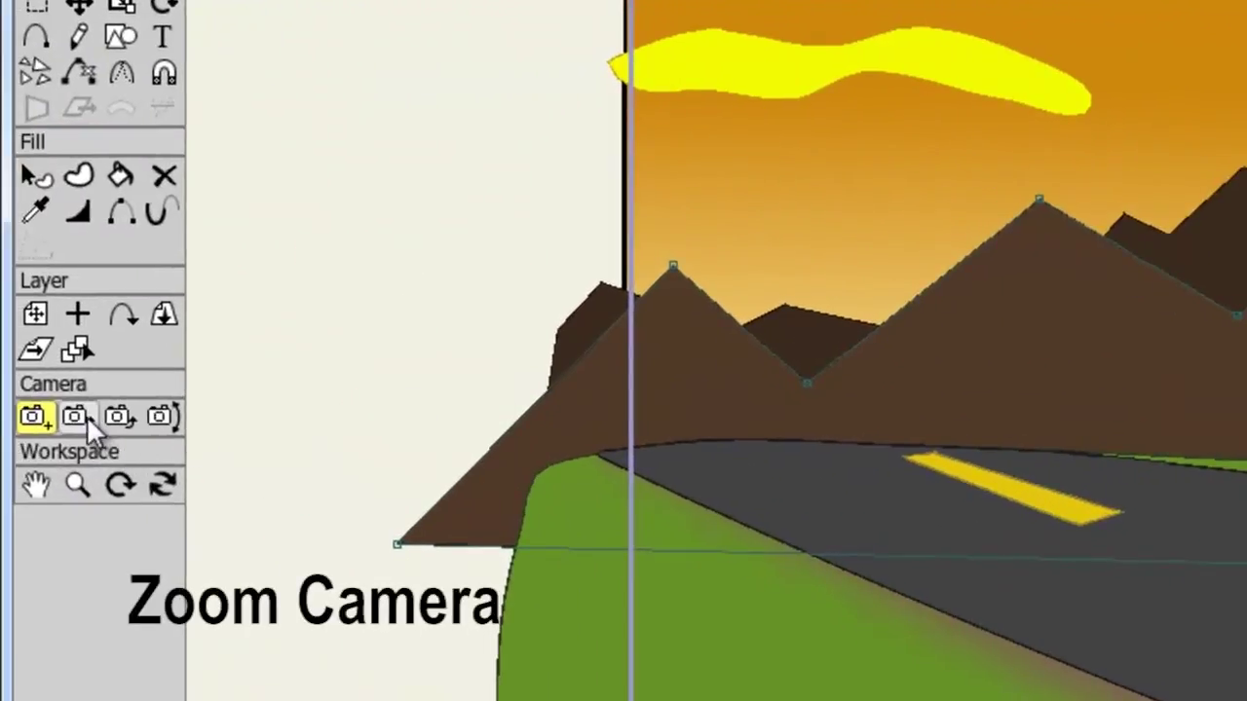
click(87, 416)
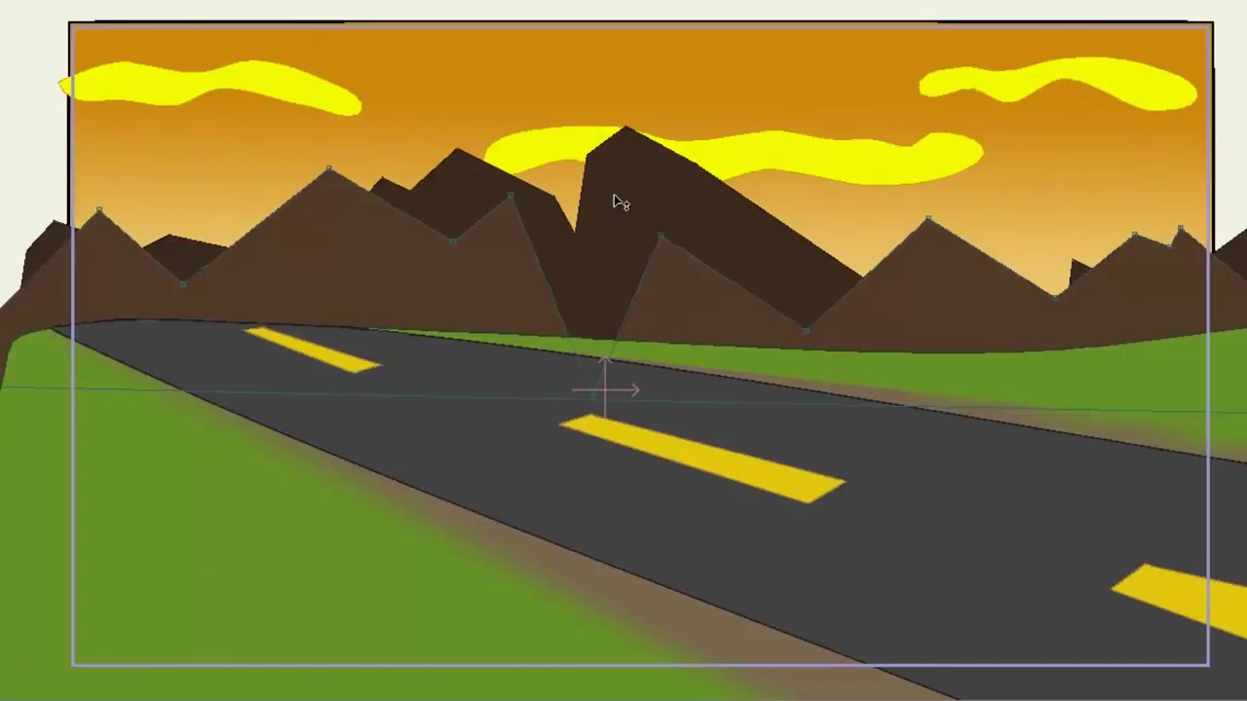
drag(607, 166, 618, 656)
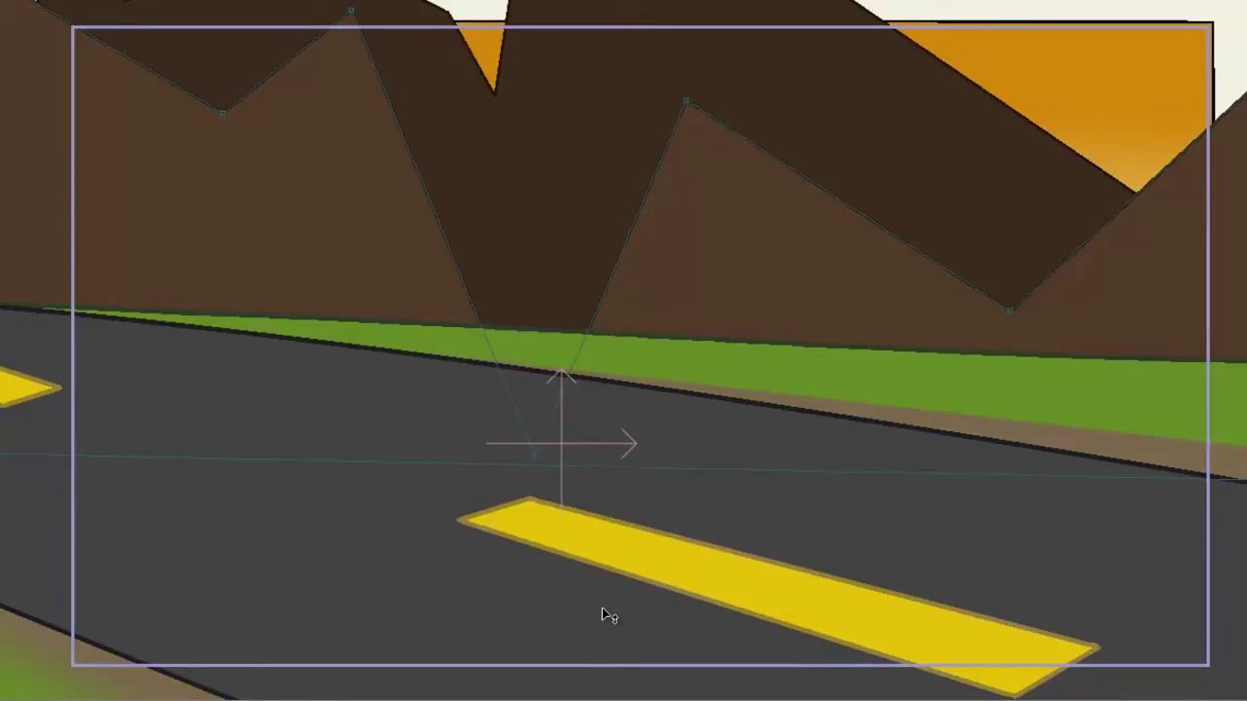
mouse_move(606, 616)
mouse_down()
mouse_move(593, 172)
mouse_move(649, 493)
mouse_move(630, 185)
mouse_move(660, 437)
mouse_move(662, 264)
mouse_move(677, 484)
mouse_up()
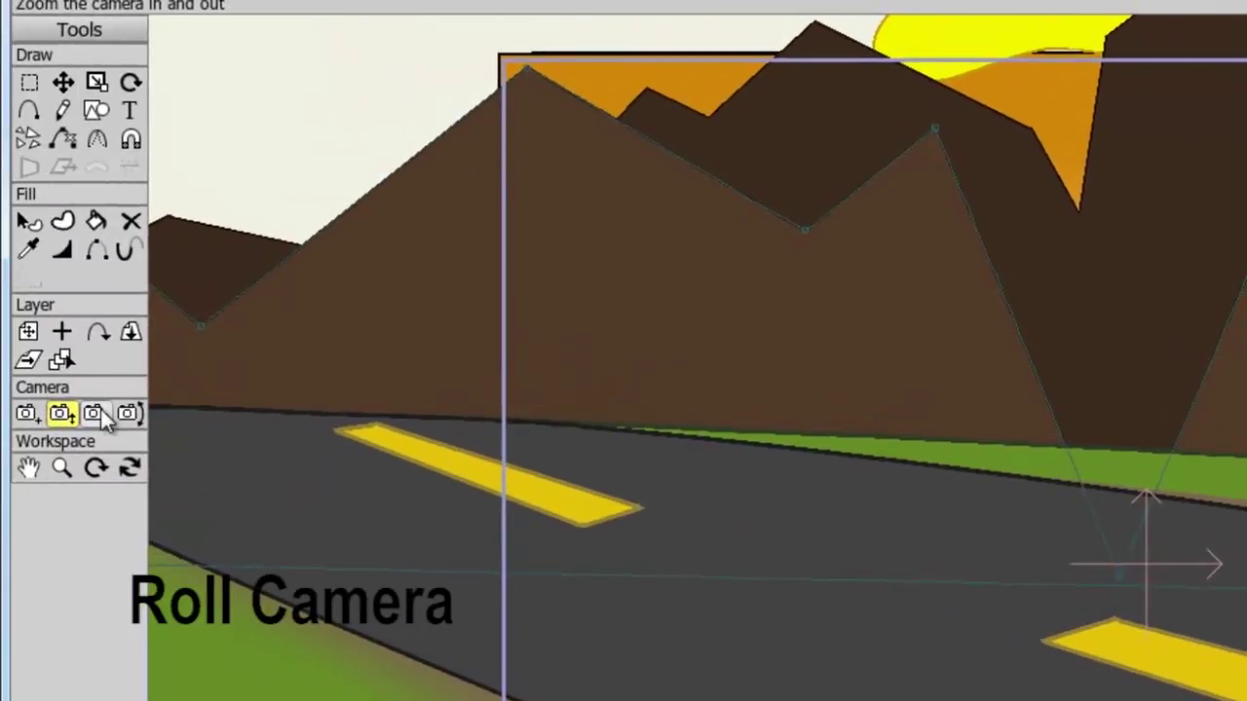
Roll the camera to about 2.64 and rotate its view to about -10.29 pan and 0.94 tilt.
click(95, 414)
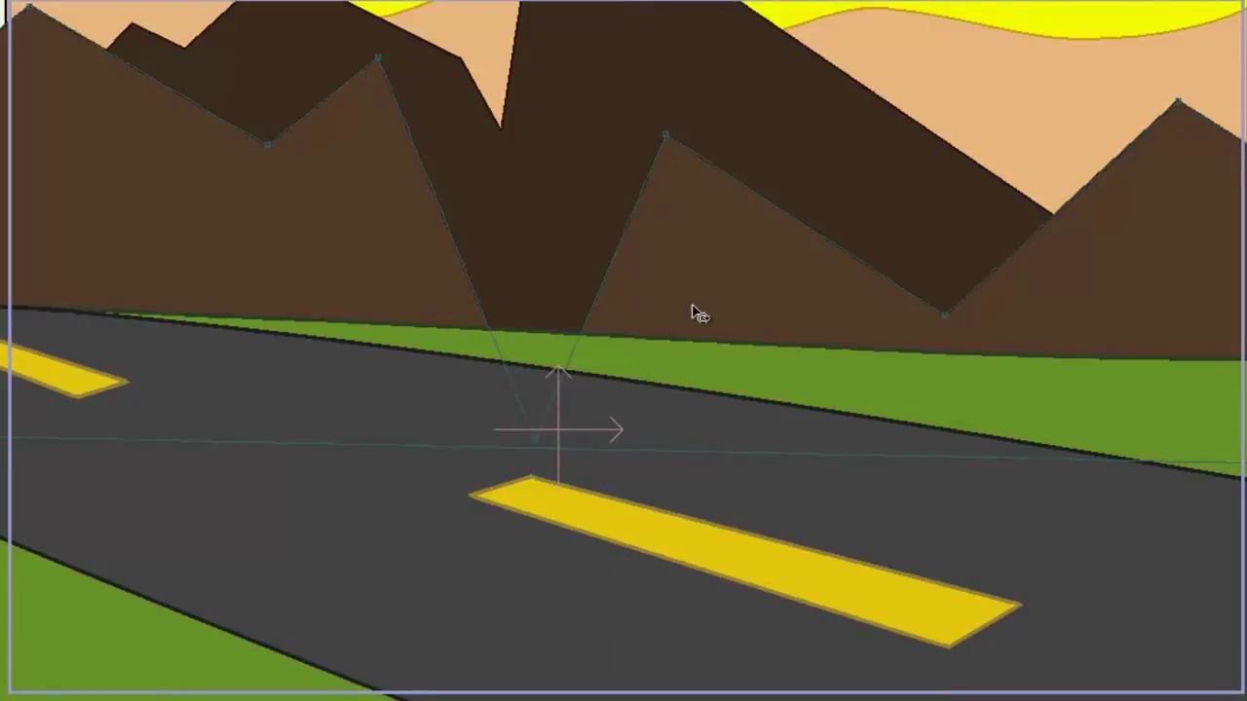
mouse_move(700, 314)
mouse_down()
mouse_move(626, 298)
mouse_move(746, 292)
mouse_move(826, 334)
mouse_move(693, 298)
mouse_move(709, 304)
mouse_up()
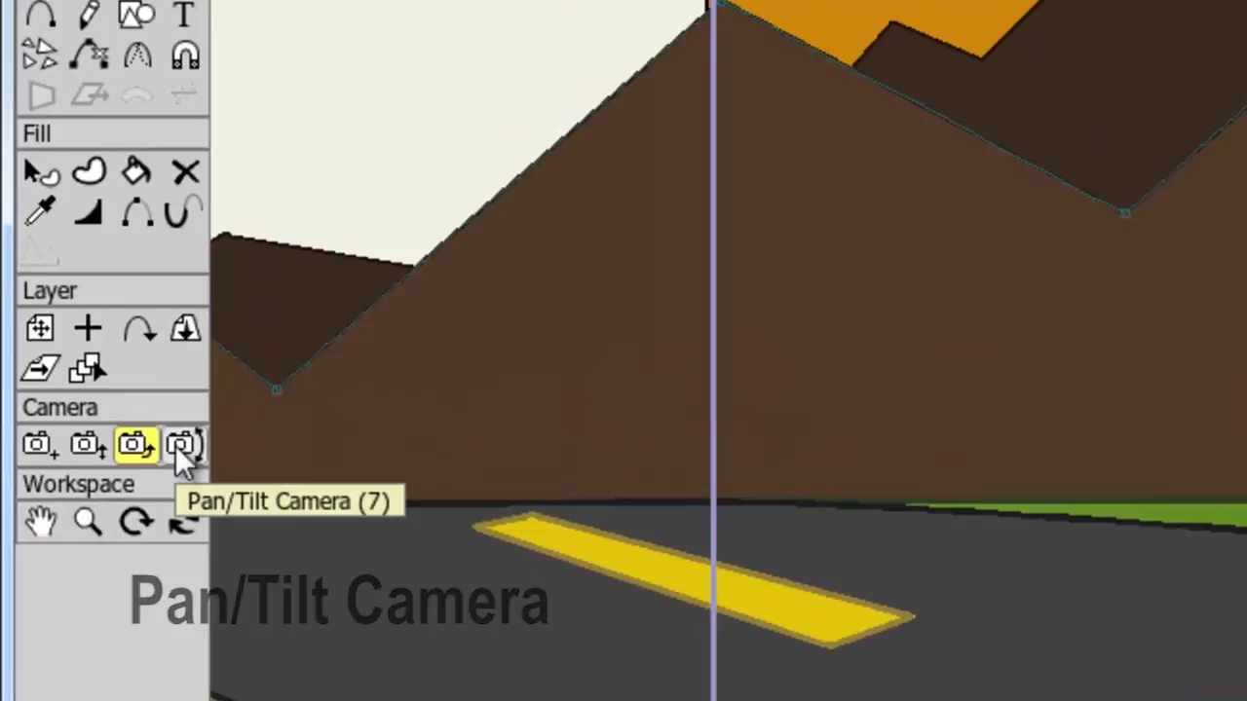
click(182, 446)
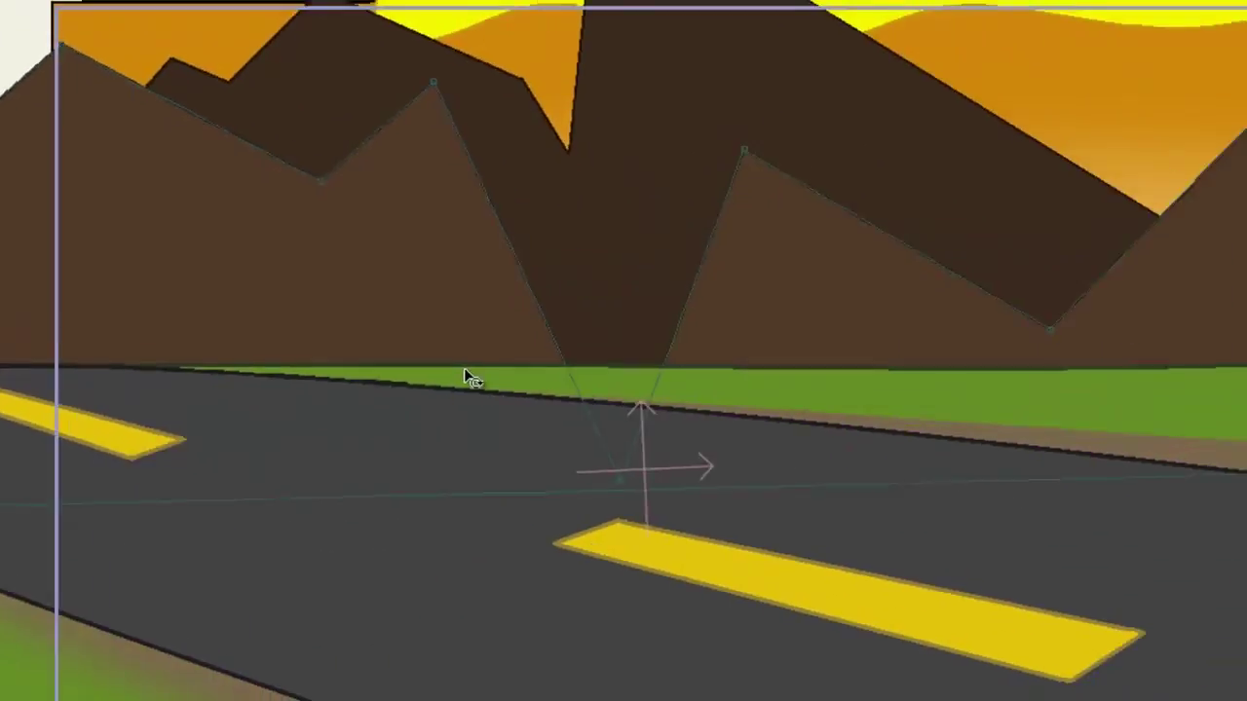
drag(638, 355, 528, 362)
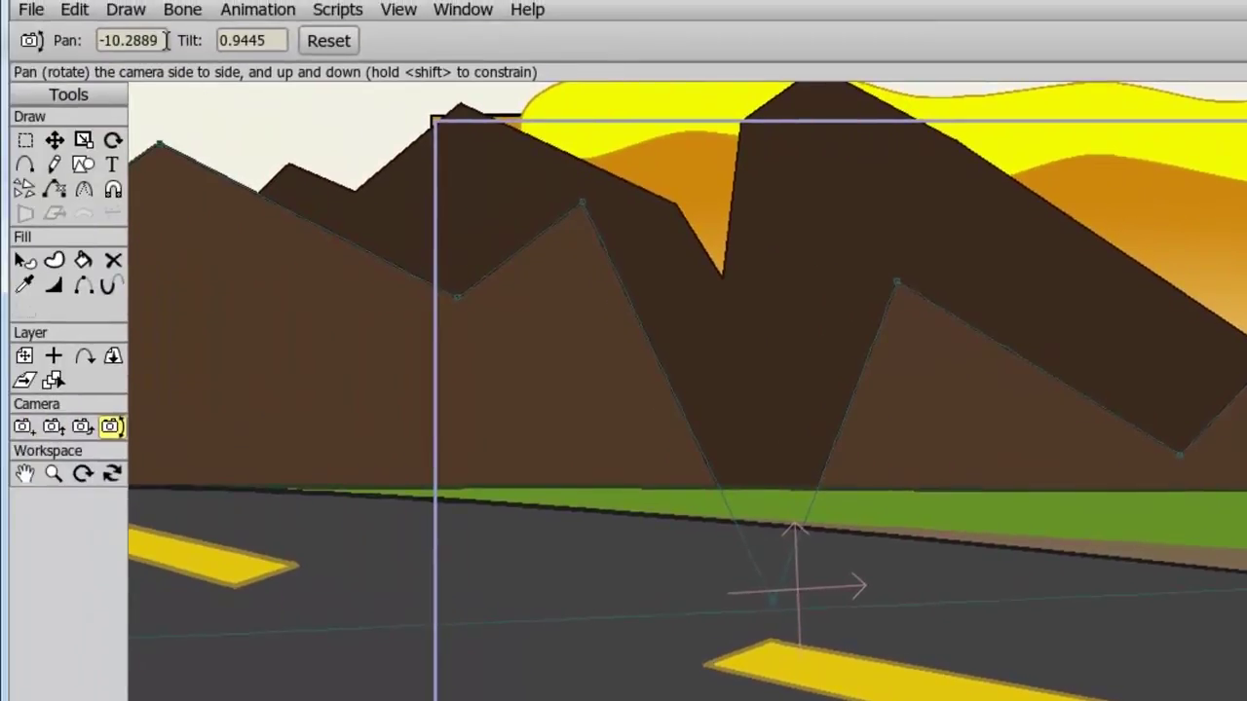
Set the camera's pan to 5 and its tilt to 9.
drag(166, 40, 97, 44)
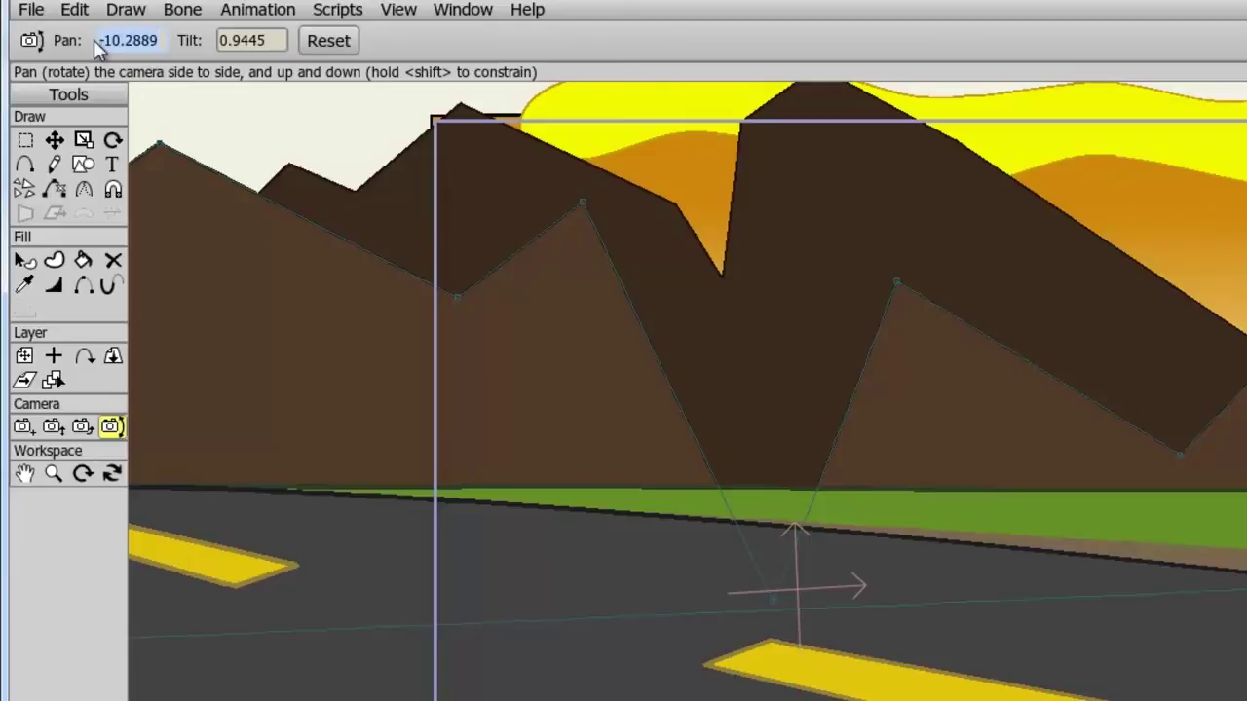
text(5)
key(Return)
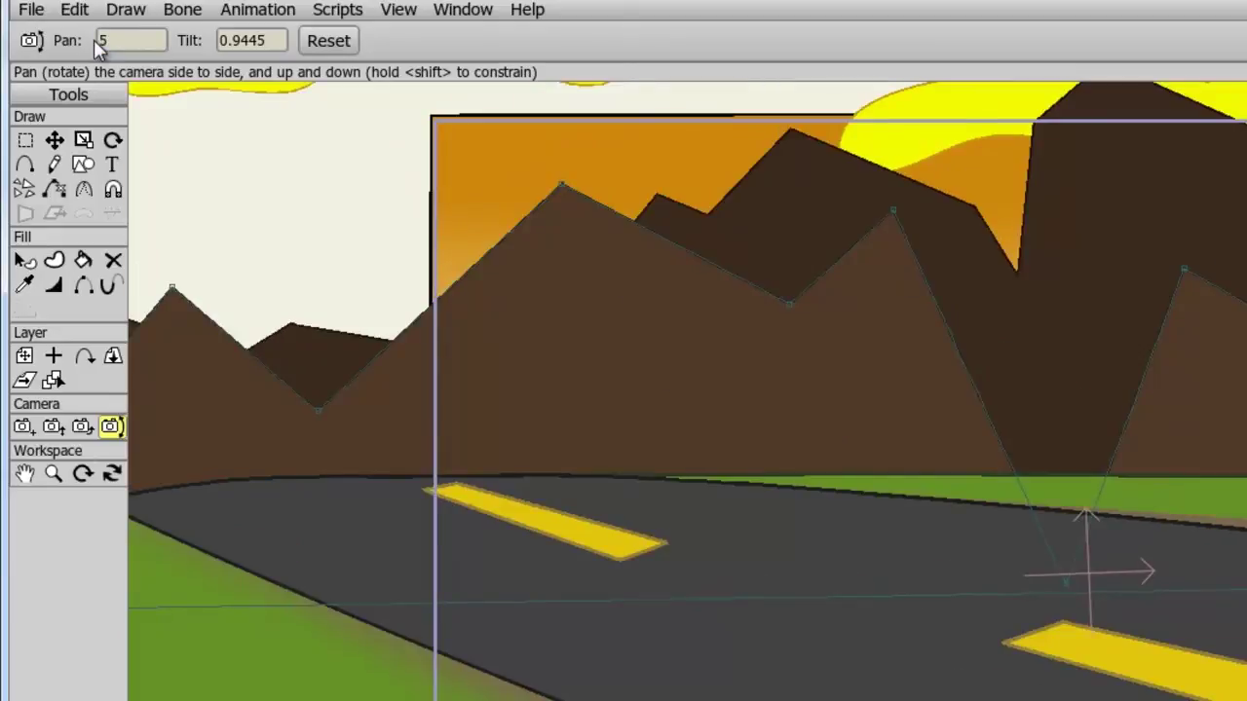
drag(282, 40, 209, 41)
text(9)
key(Return)
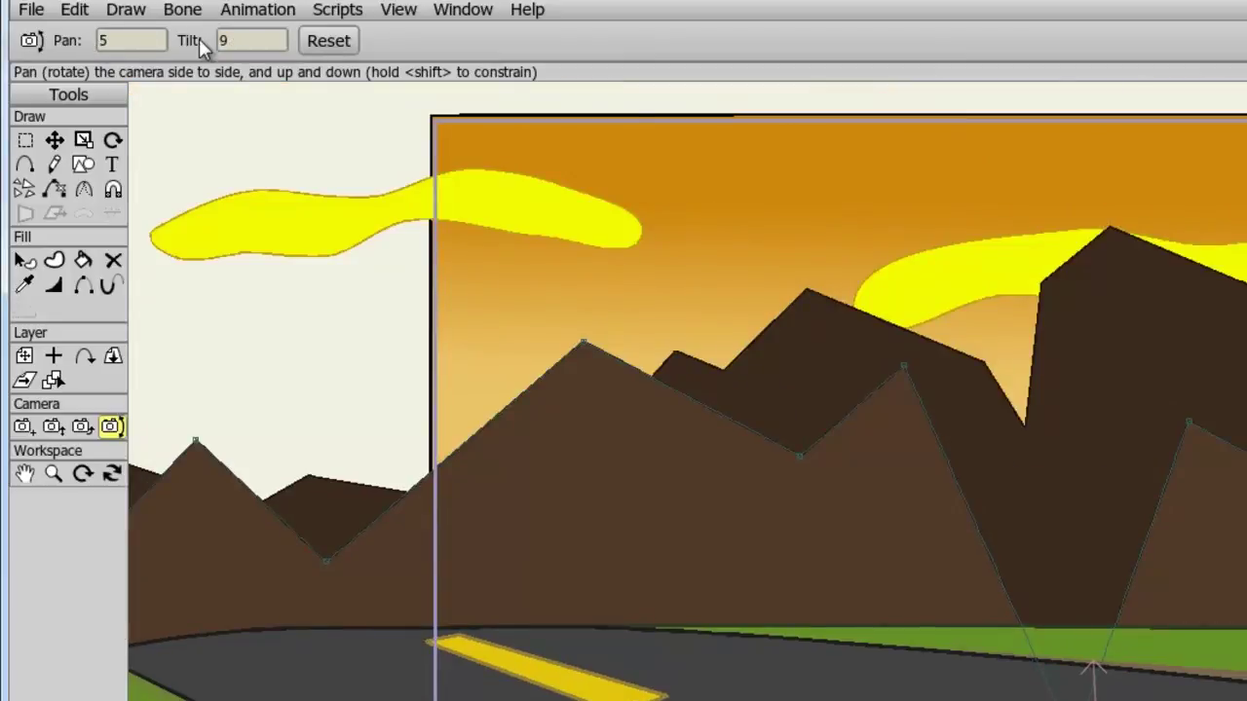
Reset the camera's pan and tilt, roll, zoom and tracking position to their defaults.
click(328, 41)
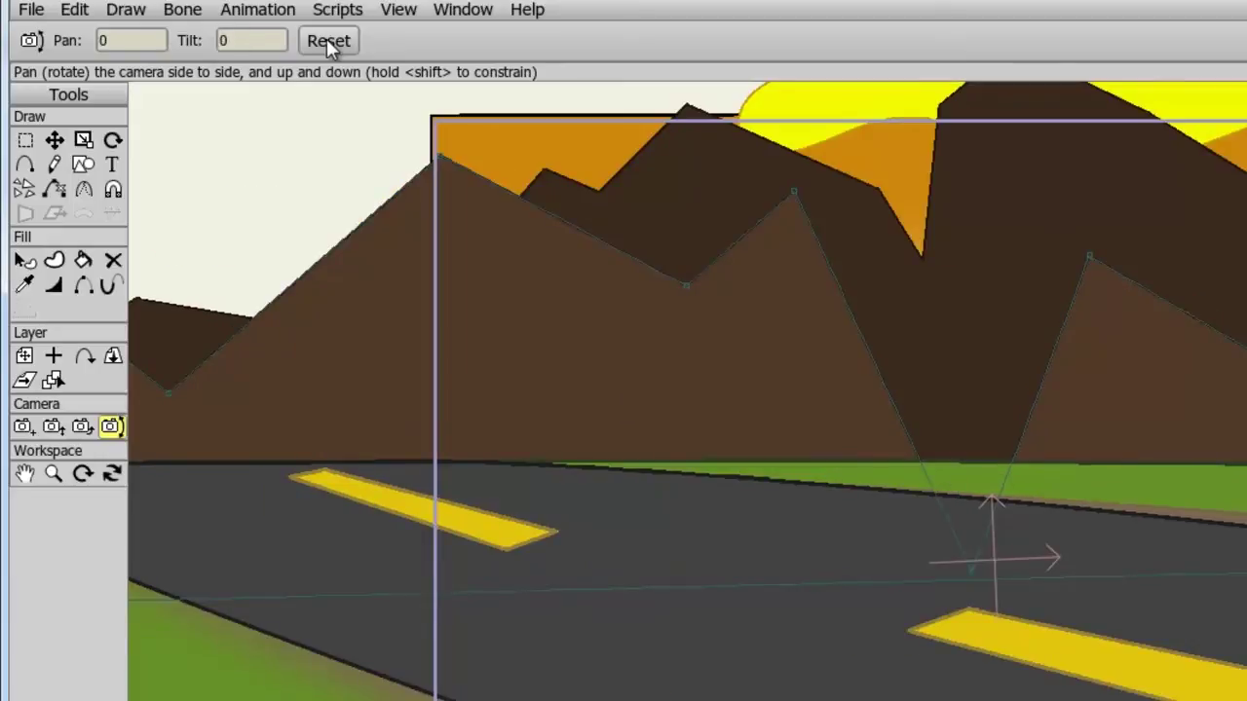
click(82, 427)
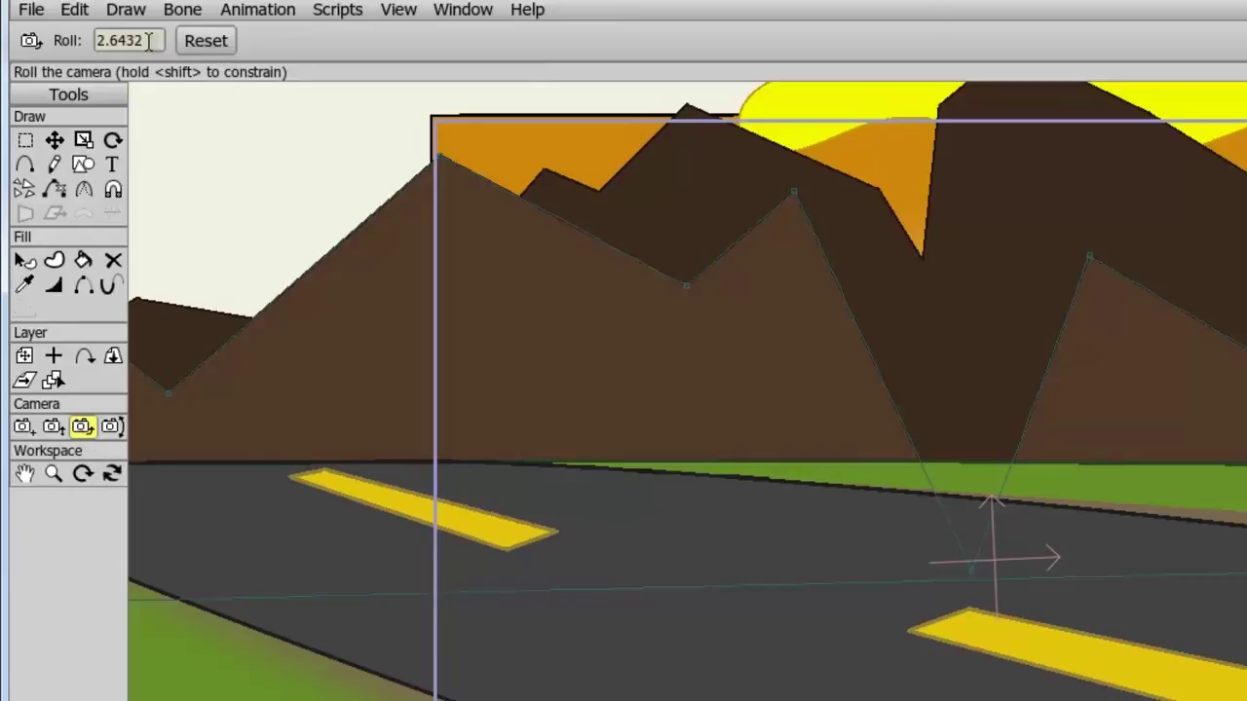
click(216, 44)
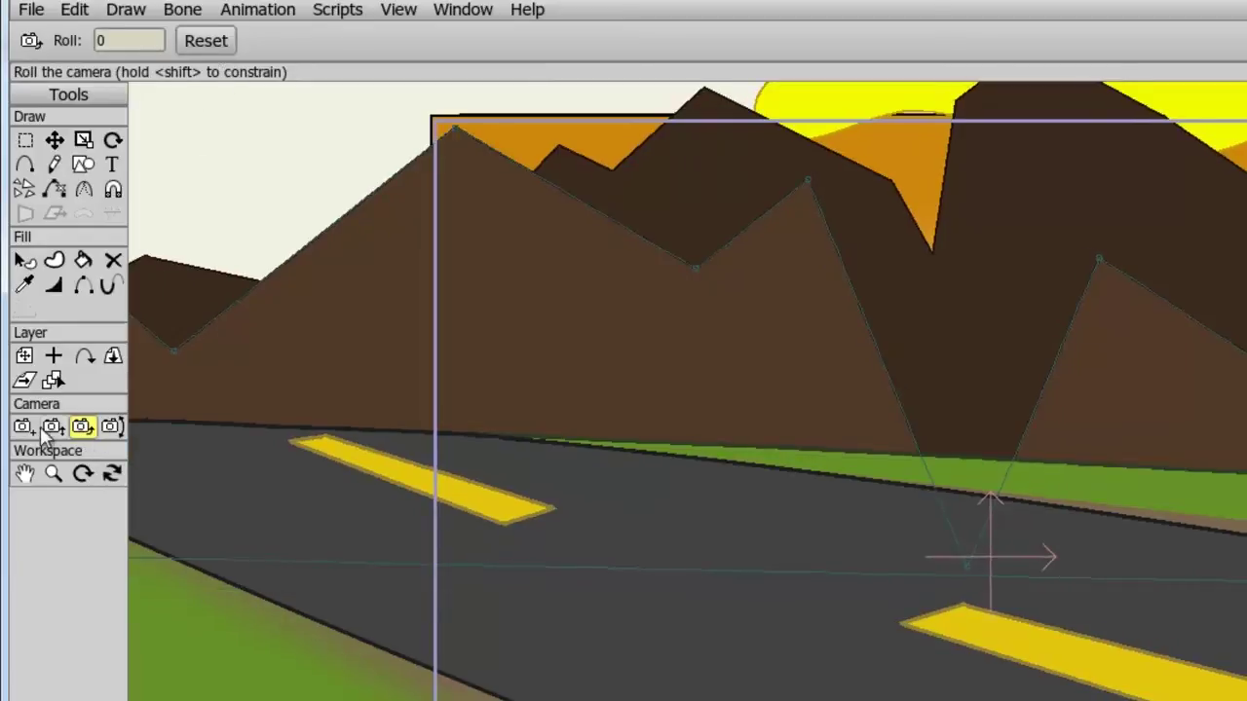
click(52, 427)
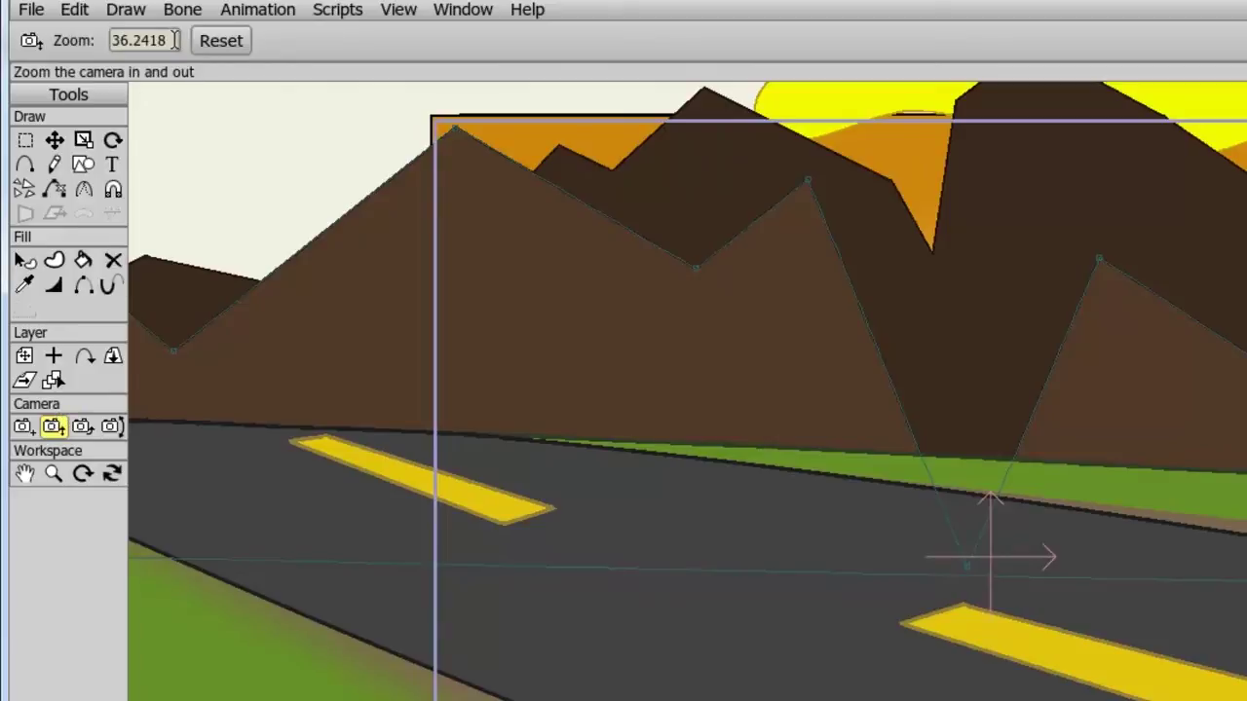
click(216, 41)
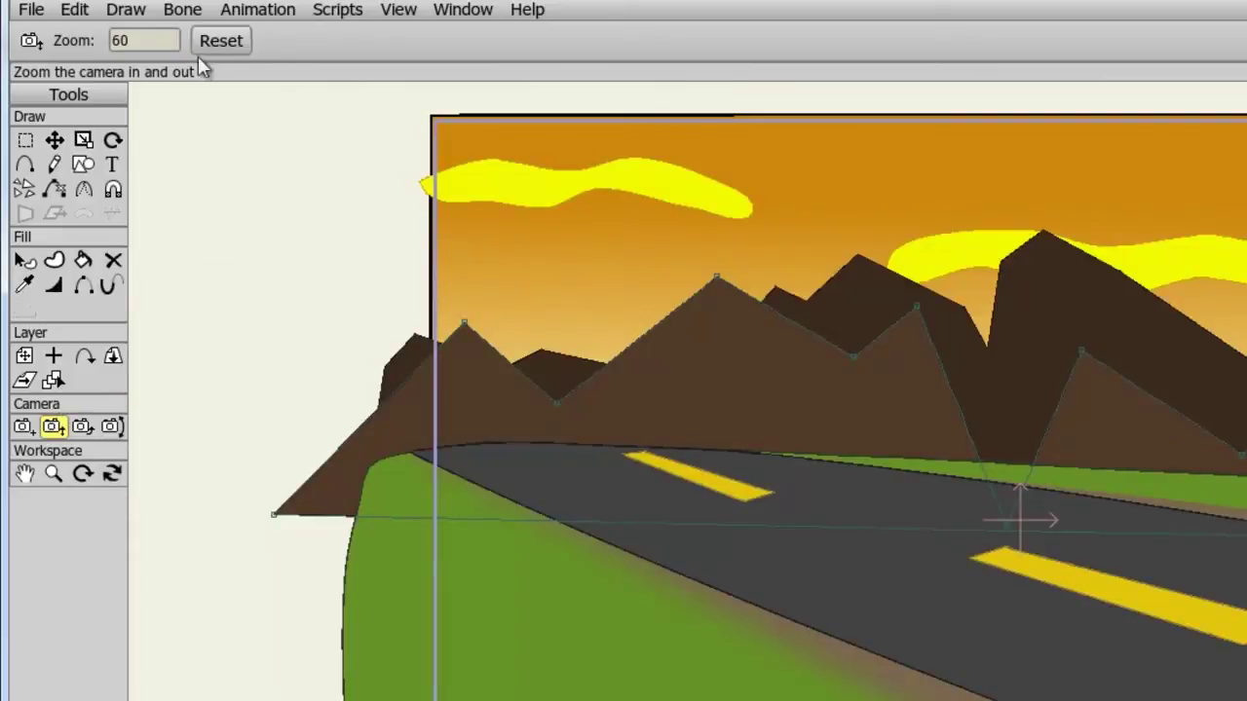
click(23, 428)
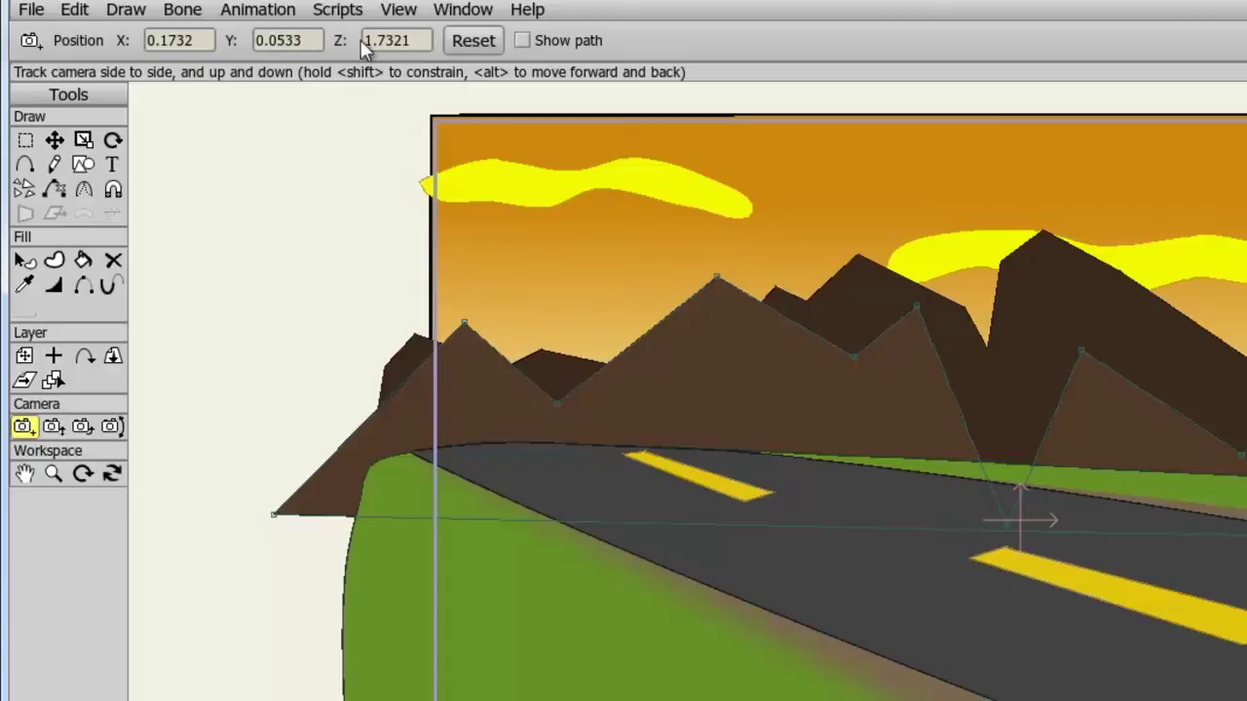
click(474, 40)
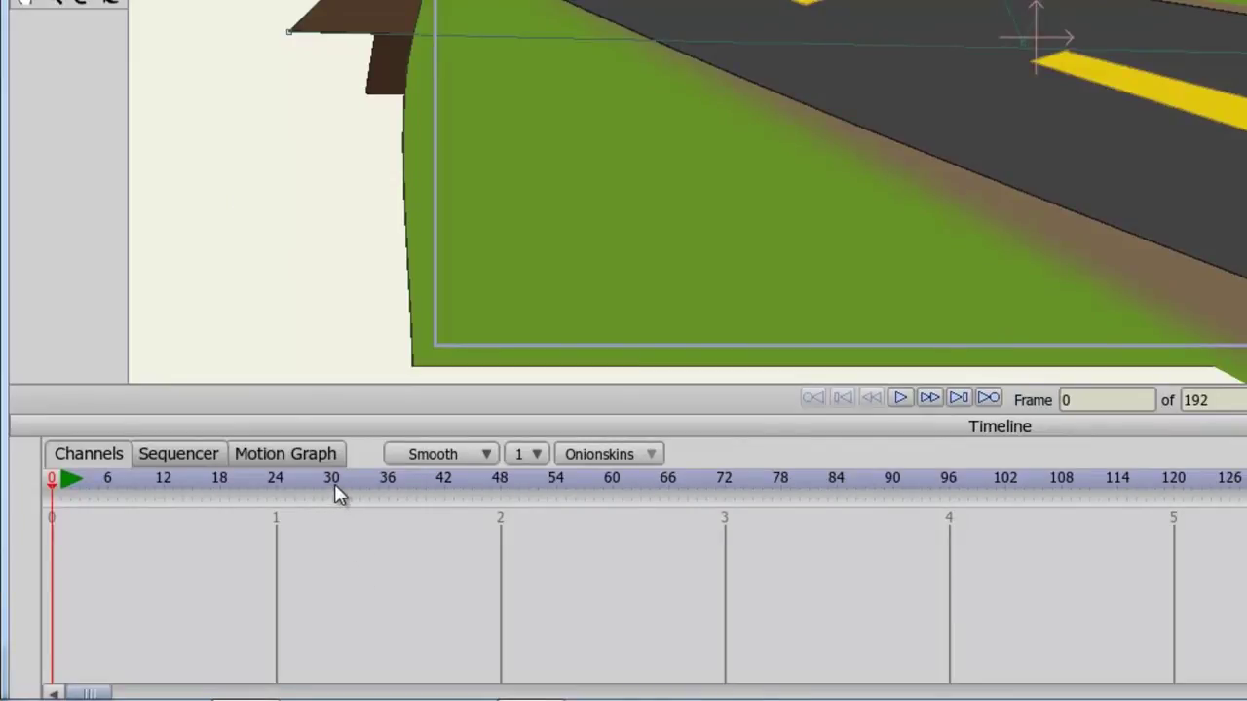
At frame 30, track the camera to about X 0.63, Y 0.23, and zoom it in to about 32.52.
click(333, 482)
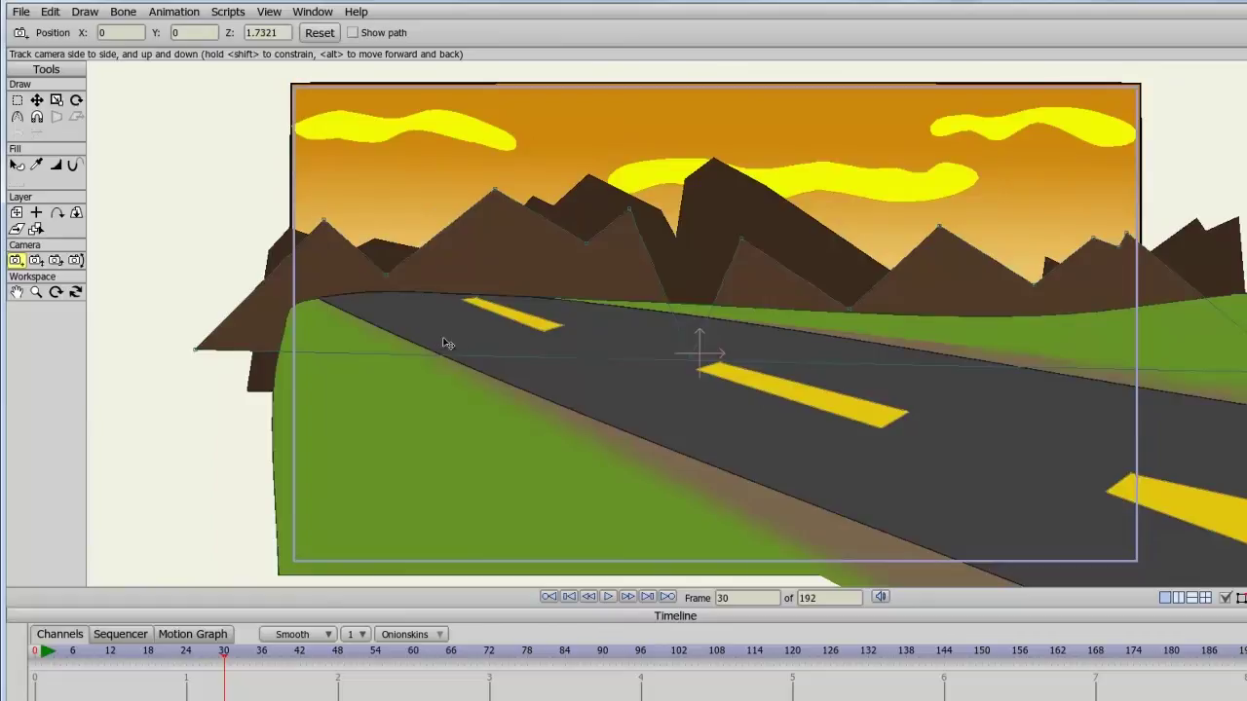
drag(463, 373, 312, 429)
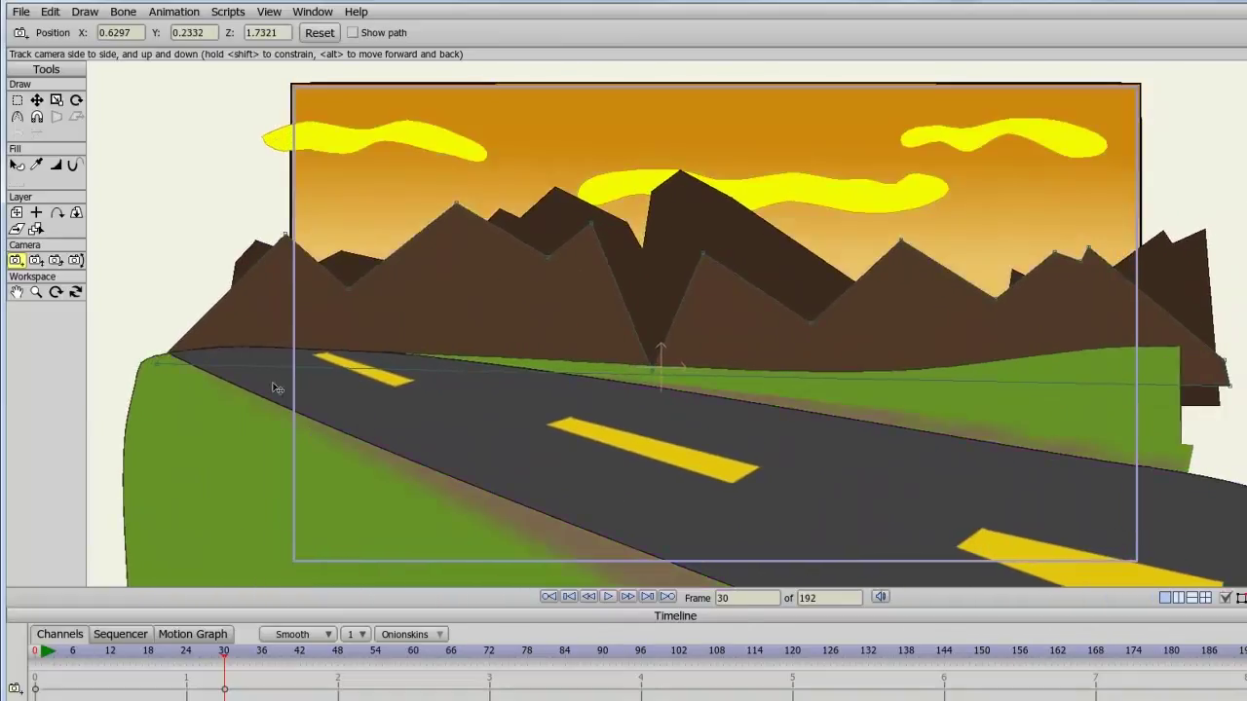
click(36, 260)
drag(617, 240, 618, 538)
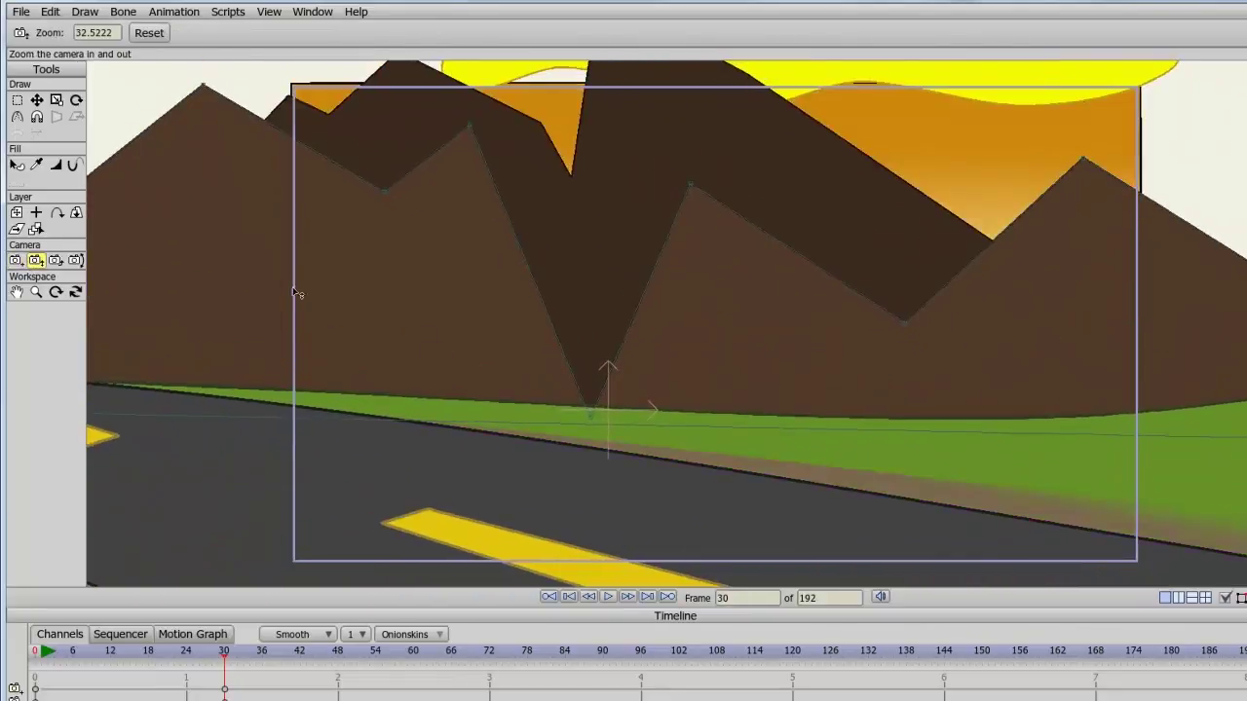
At frame 30, roll the camera to about 21.85 and tilt it upward toward the sky.
click(55, 260)
drag(506, 233, 498, 314)
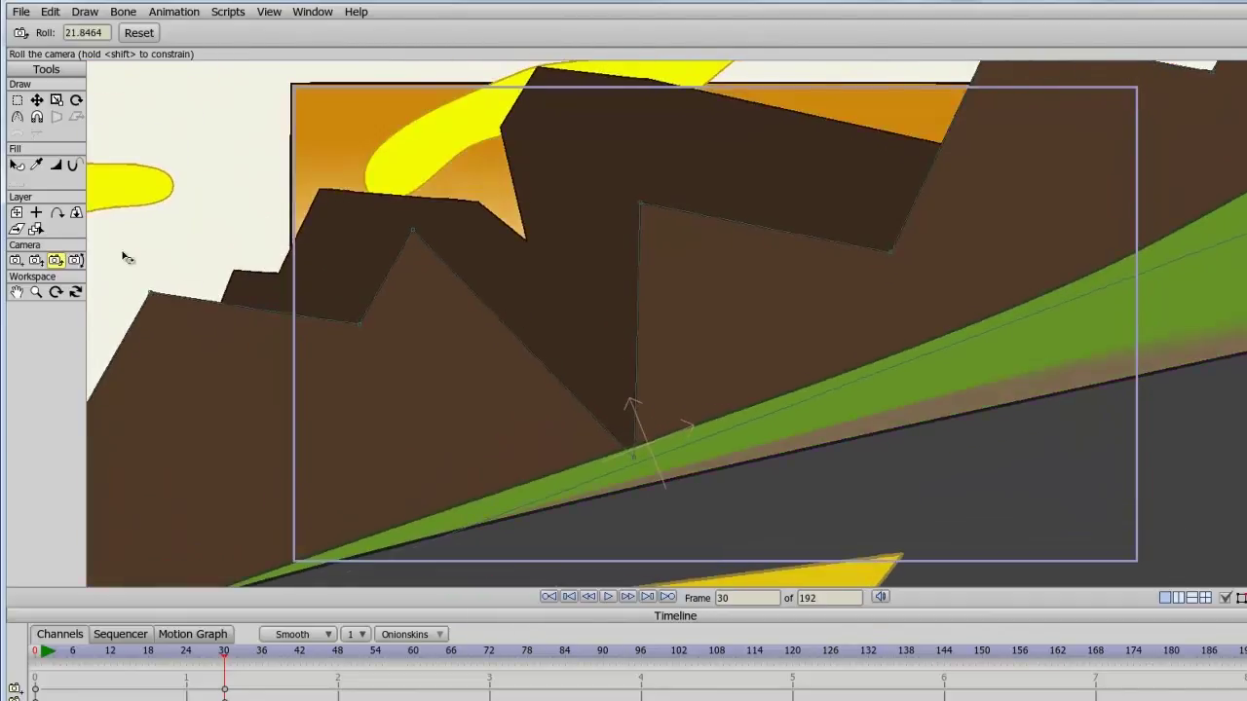
click(75, 260)
drag(431, 259, 439, 360)
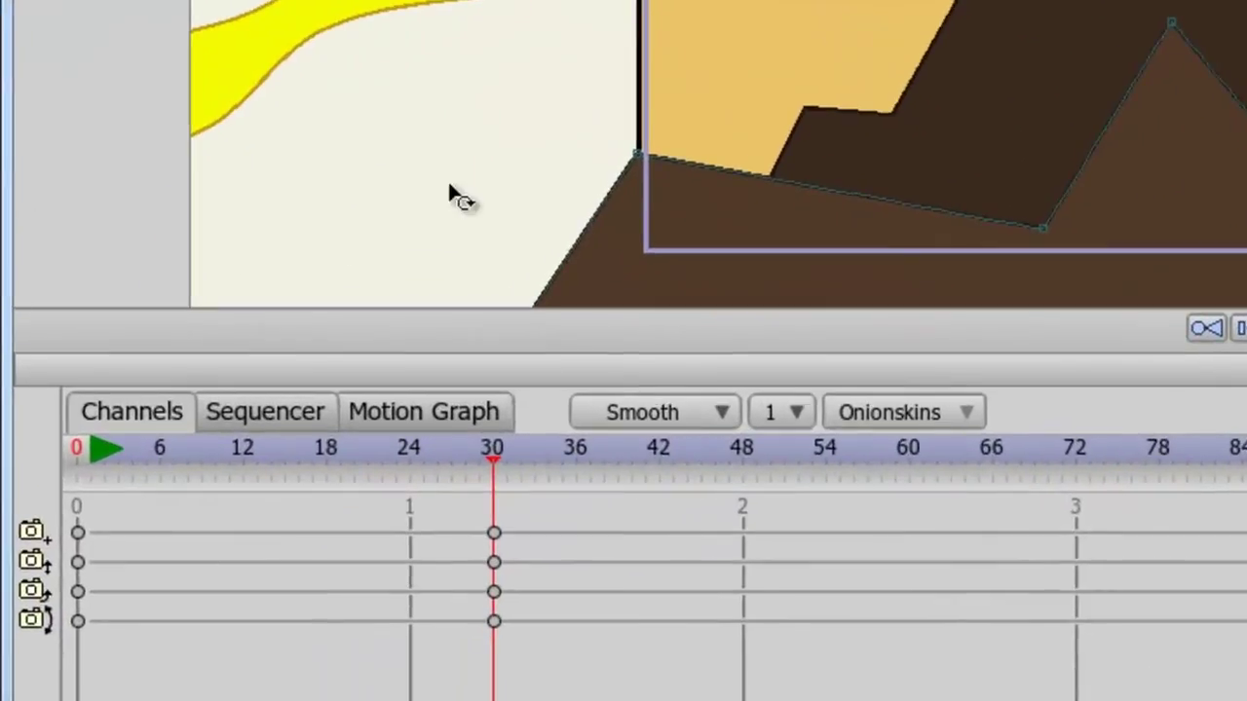